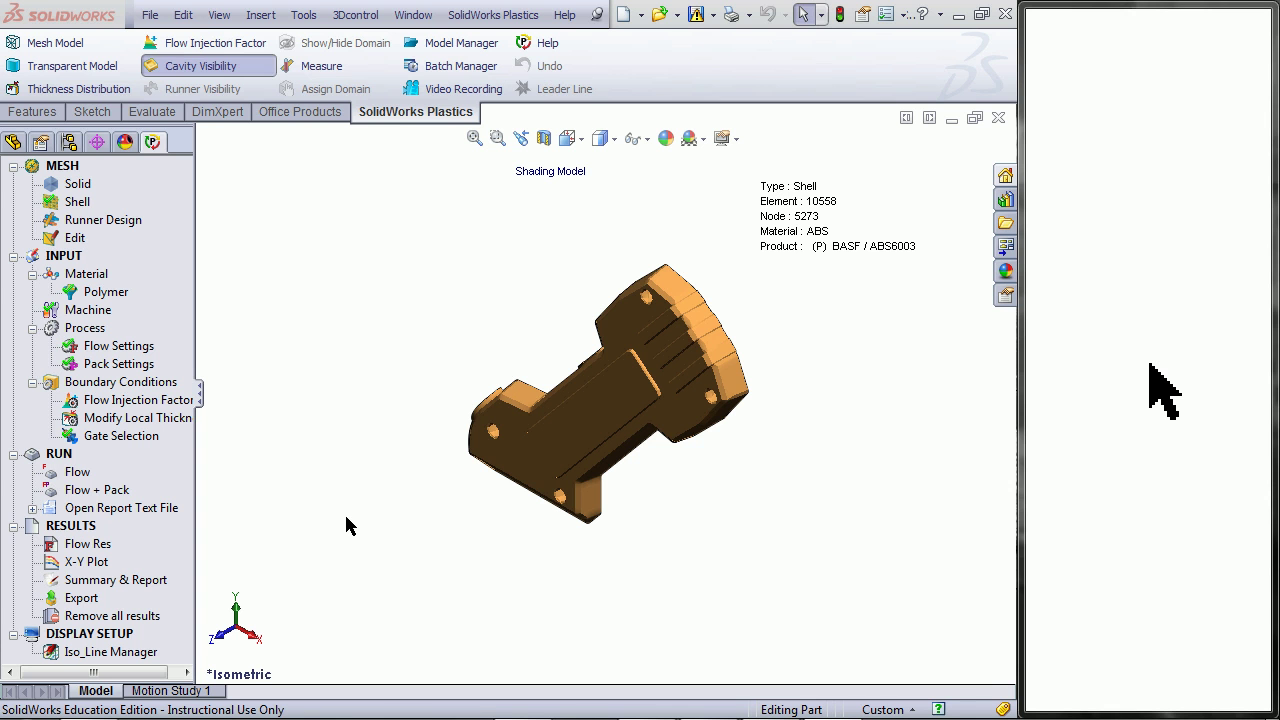
Load the COVER-BELT flow results as a fill-time plot and view the part from the Back
click(97, 545)
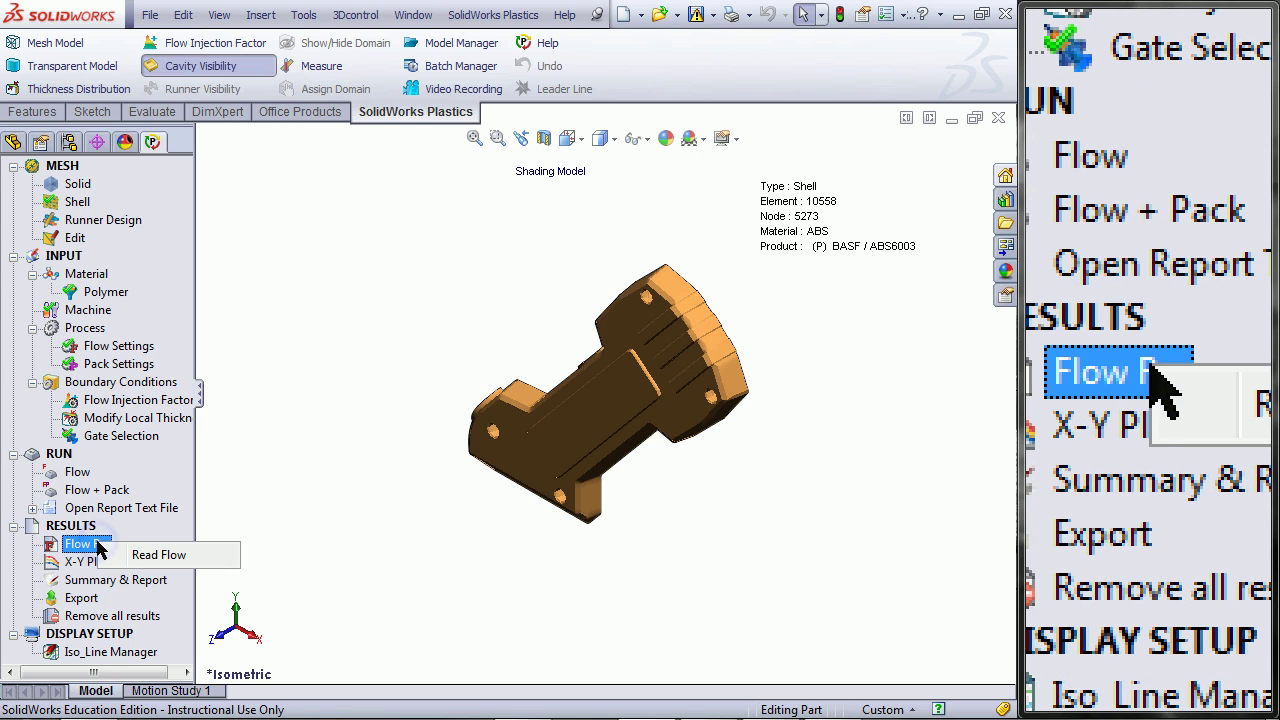
click(166, 556)
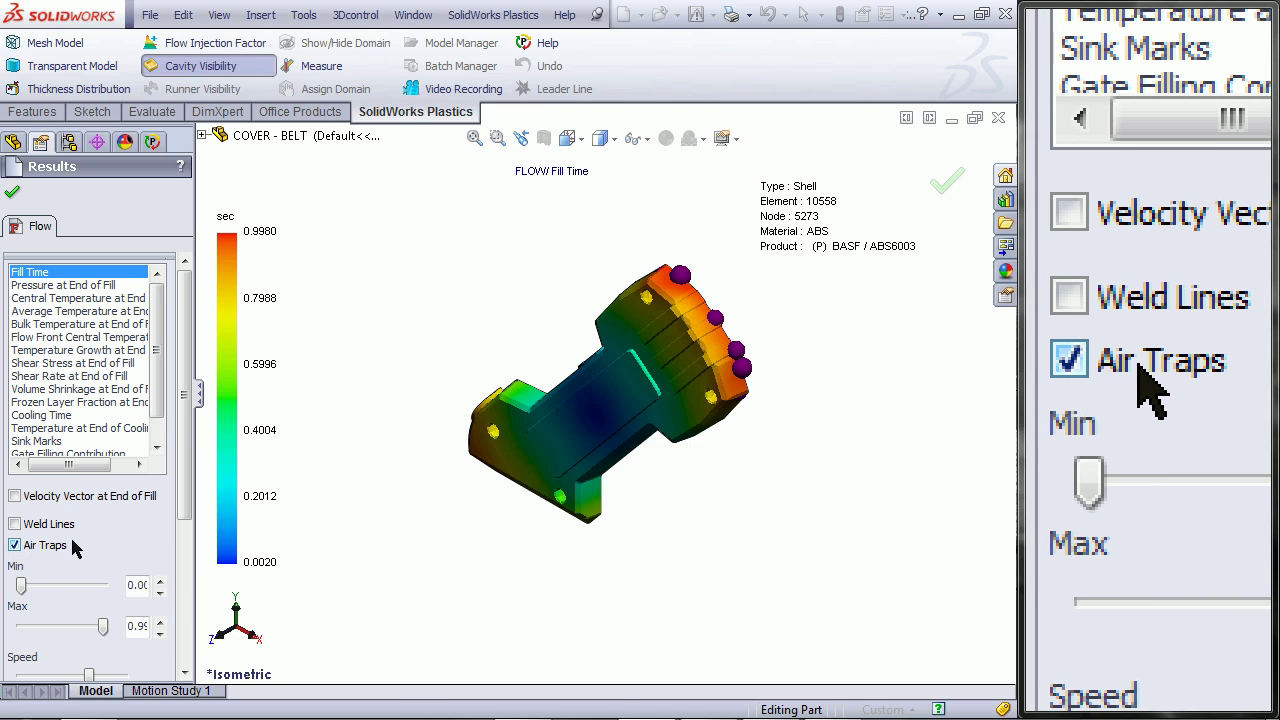
click(577, 140)
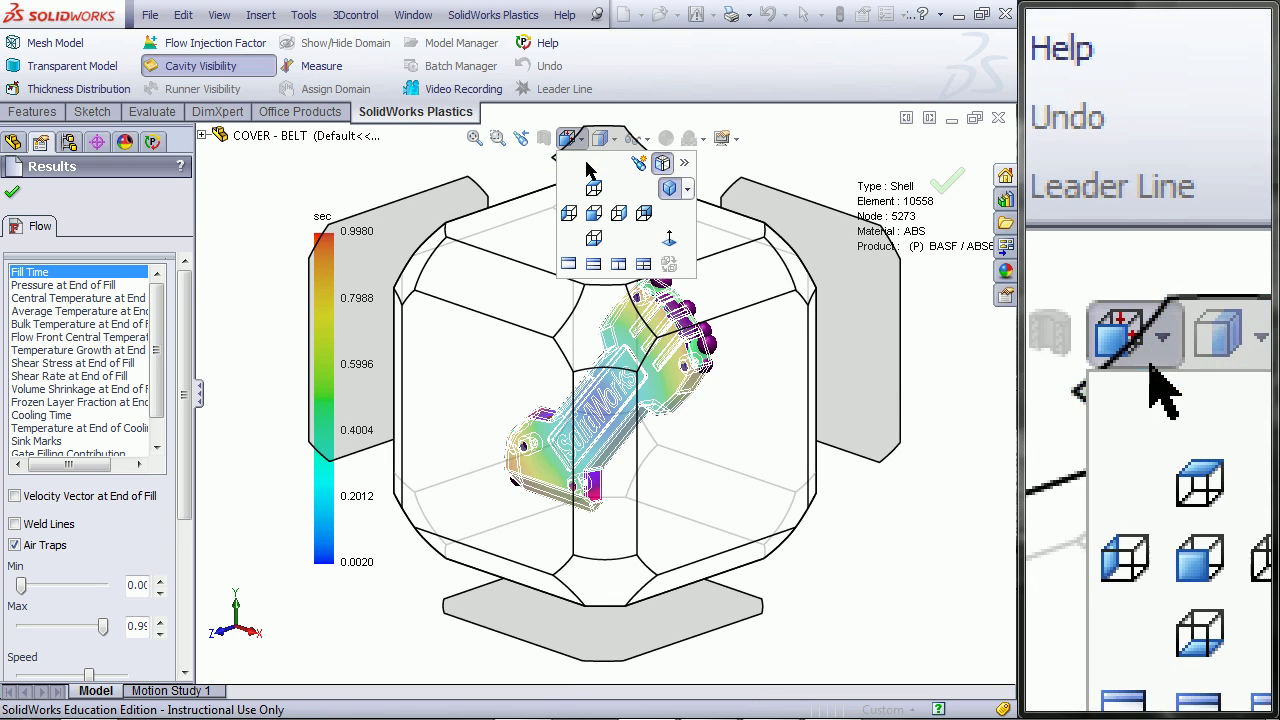
click(642, 215)
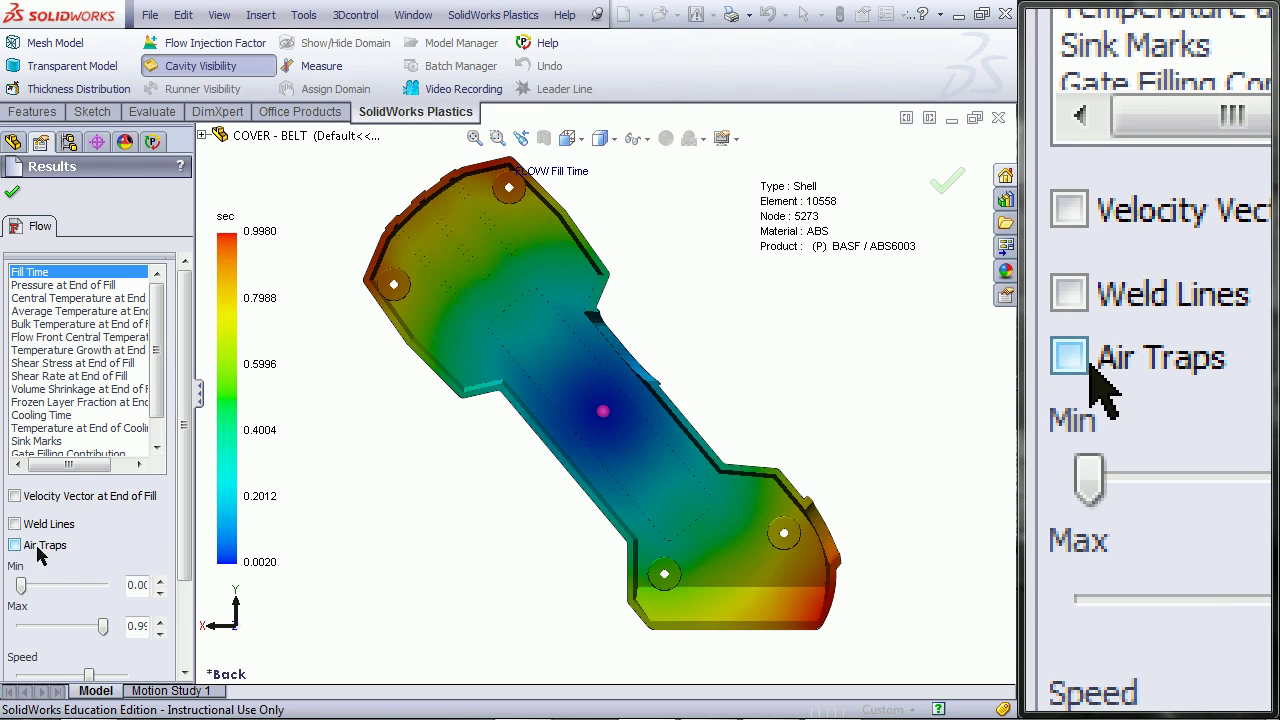
Play the fill-time animation through to 0.9980 sec with Repeat playback turned on
drag(187, 539, 188, 662)
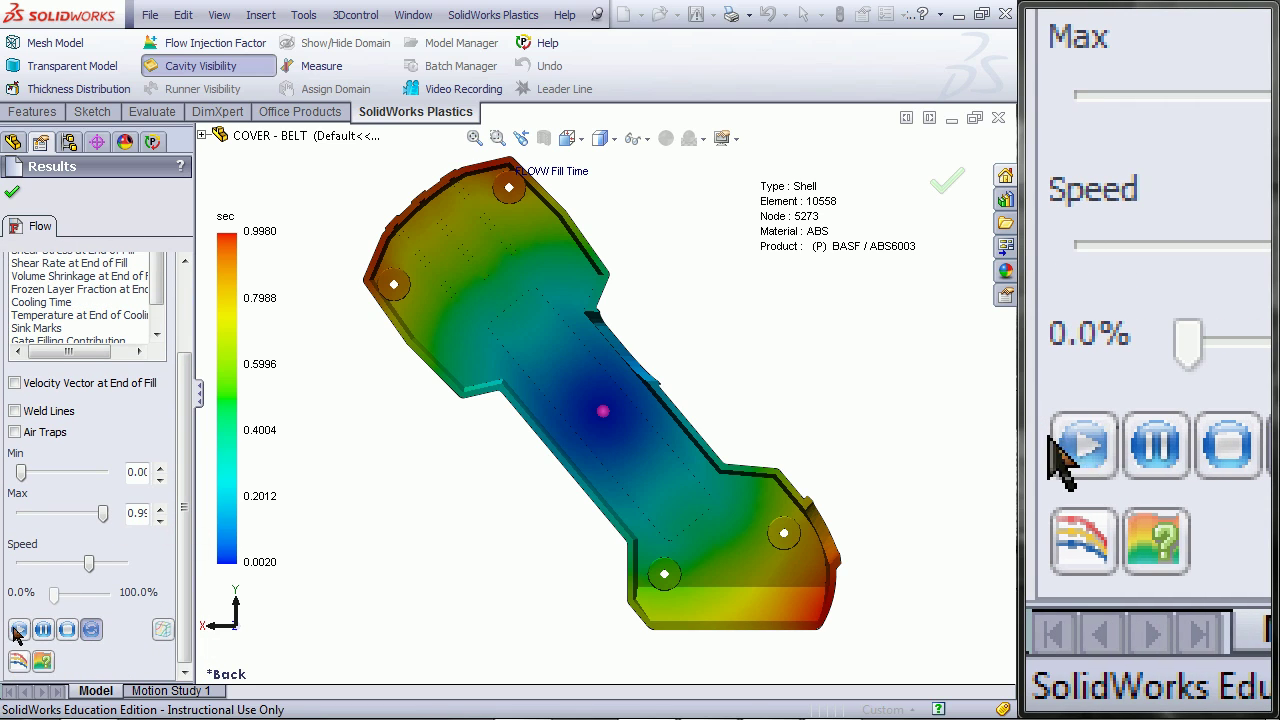
click(18, 629)
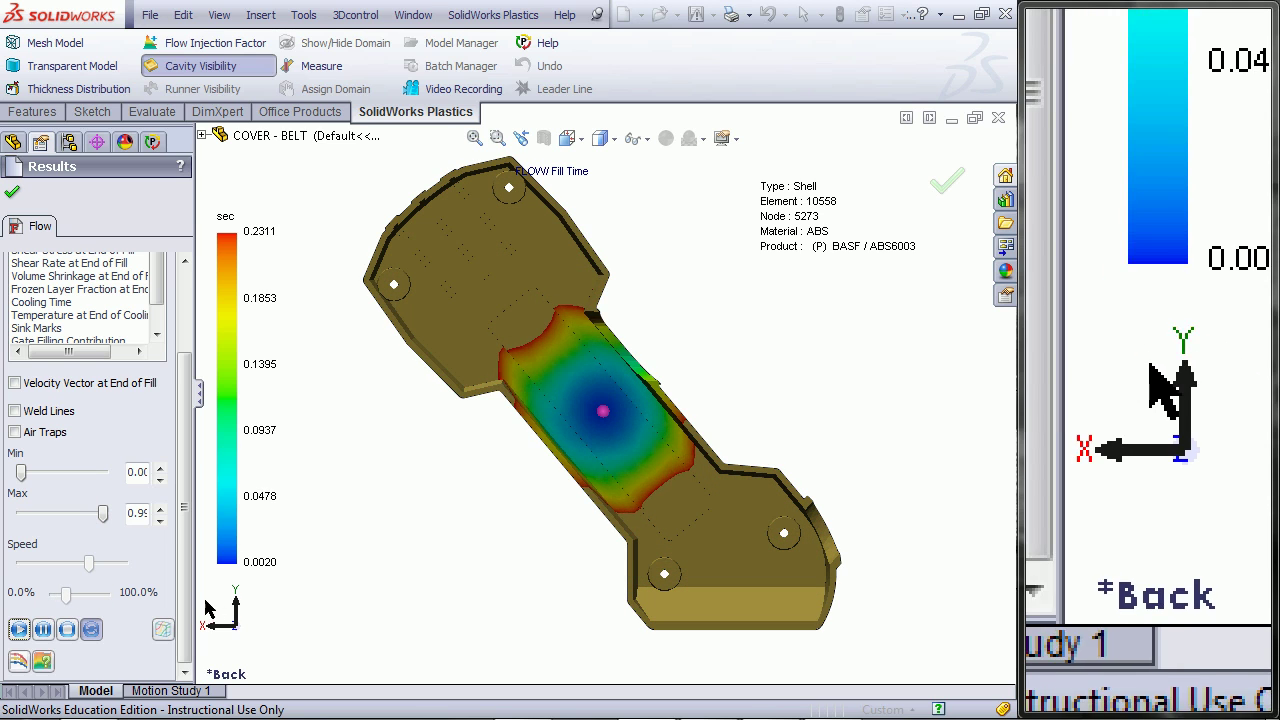
click(92, 632)
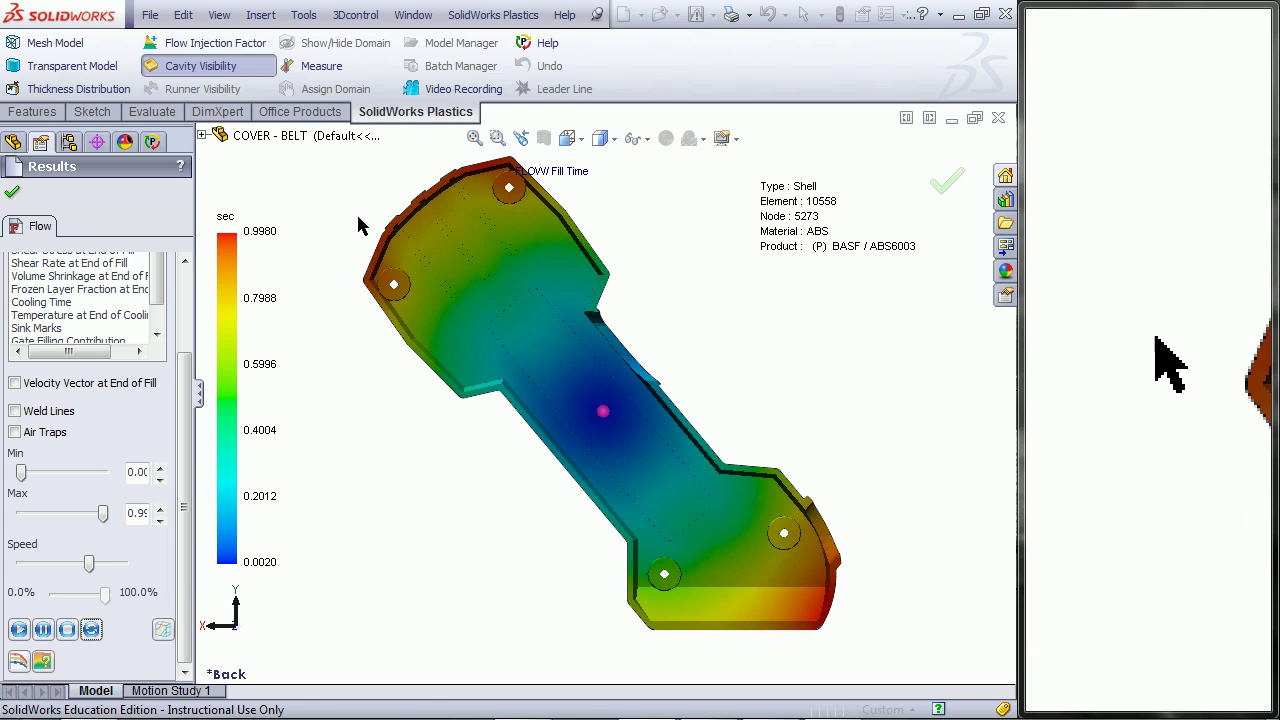
Record the fill animation as AVI and save it in Documents as Default.PG2.avi
click(447, 90)
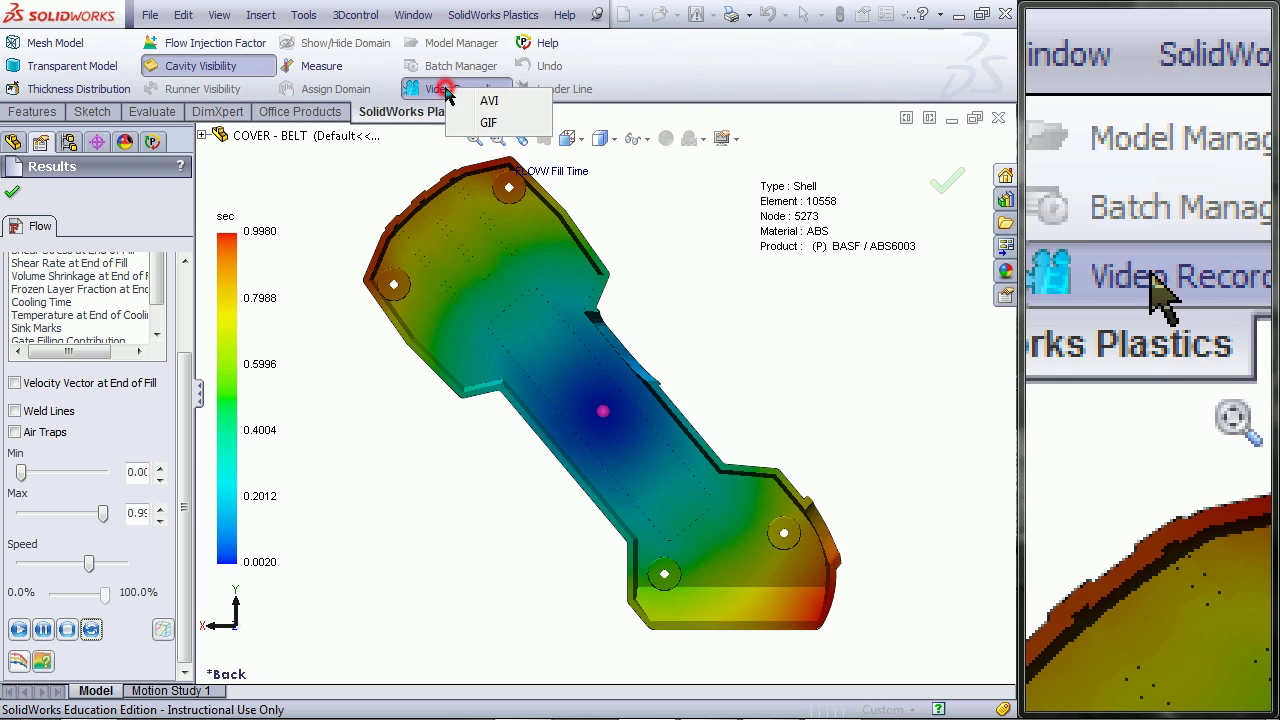
click(487, 102)
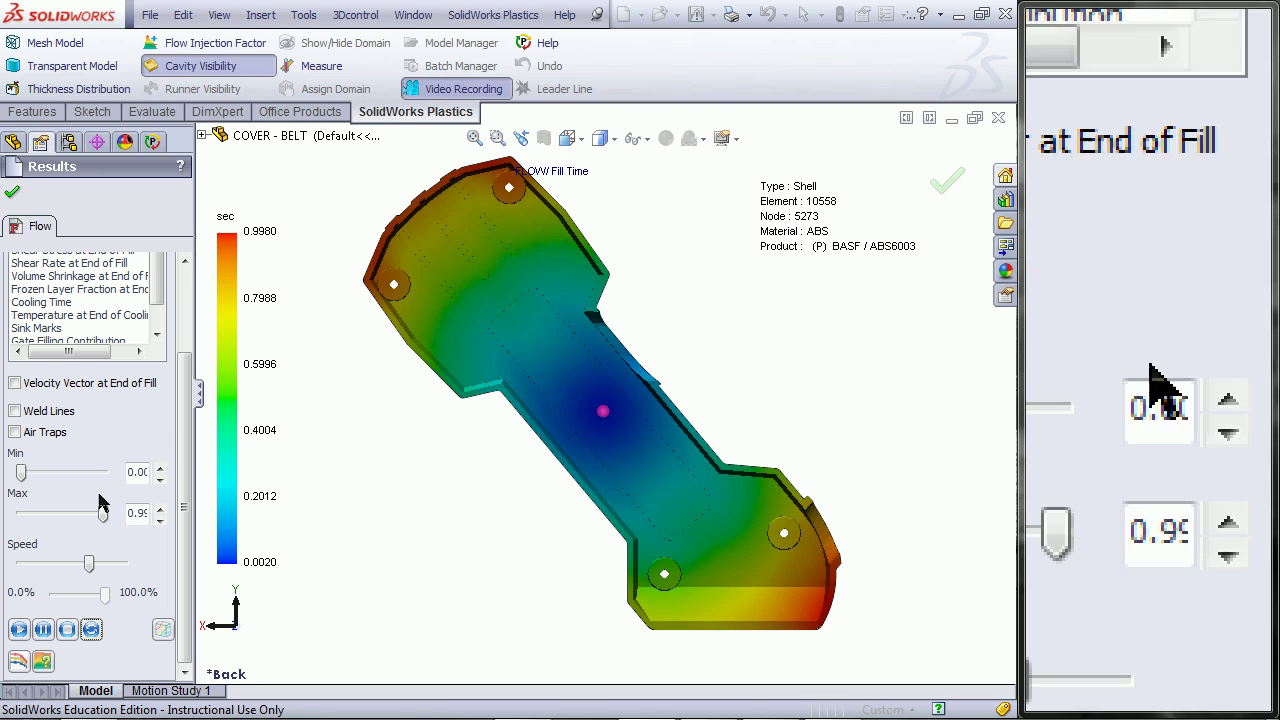
click(16, 630)
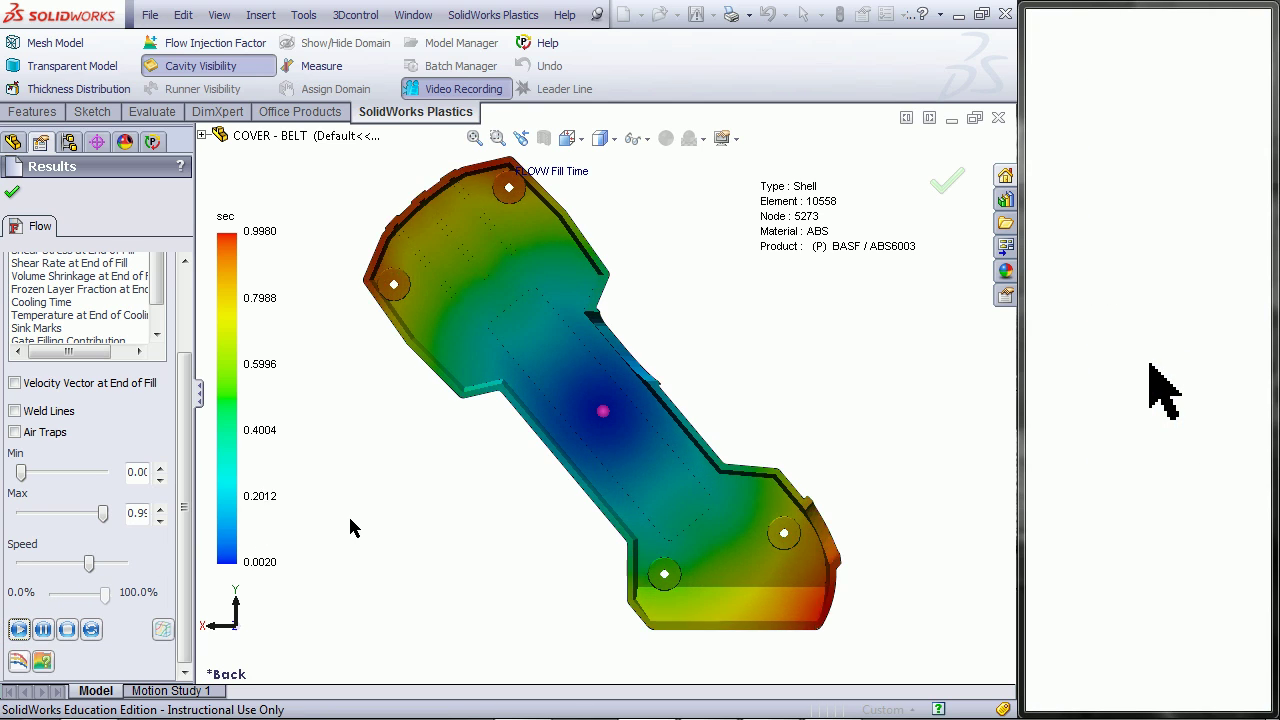
click(450, 89)
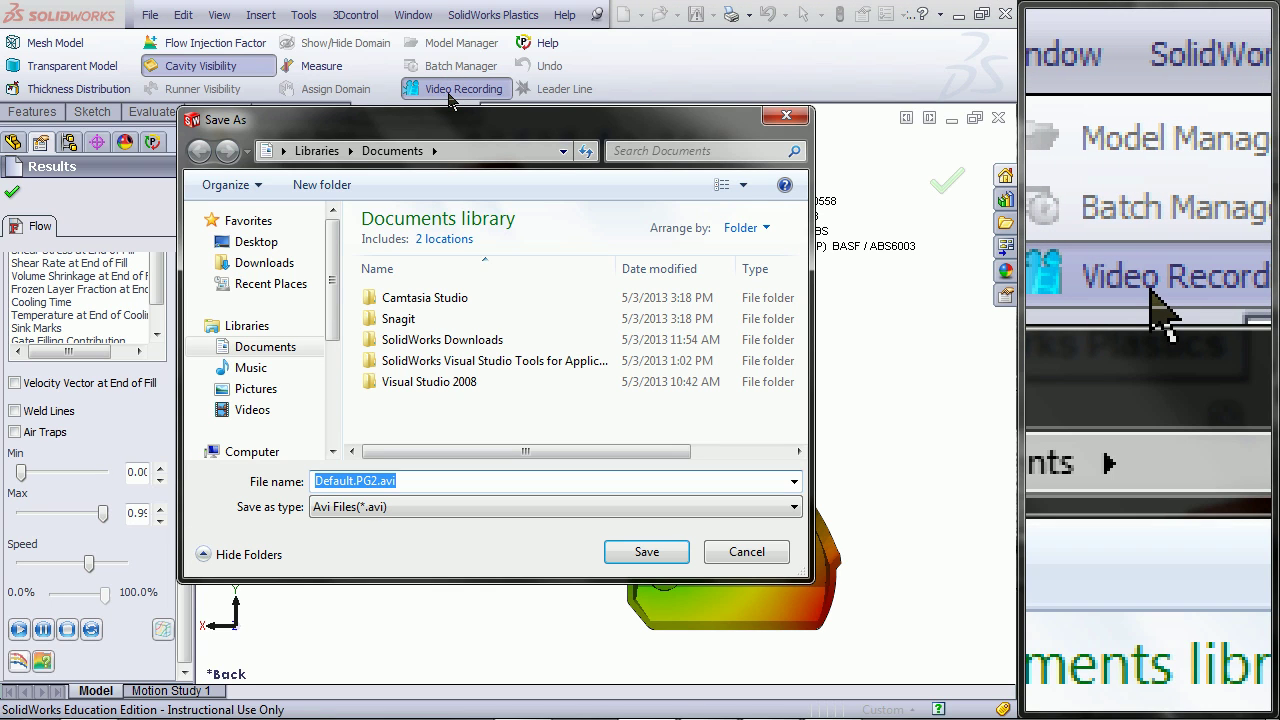
click(628, 562)
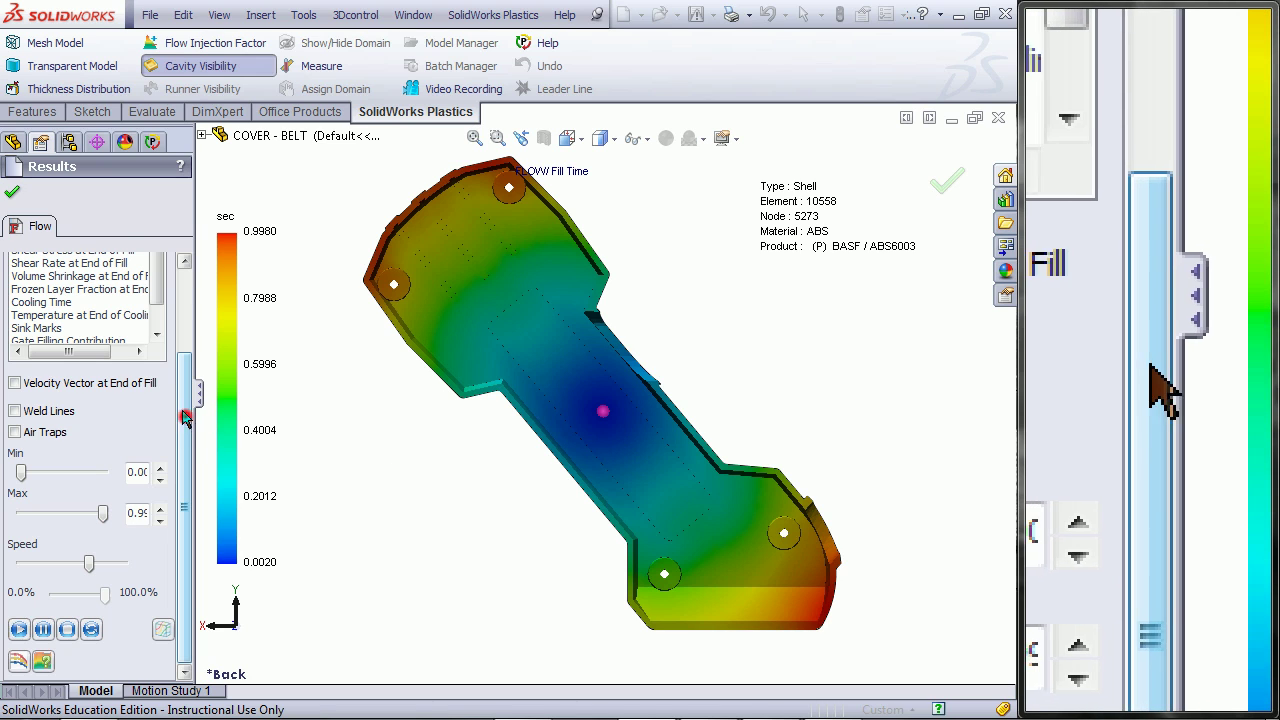
Review the end-of-fill pressure, temperature, shear stress, frozen layer and cooling time results, then exit flow results
click(152, 308)
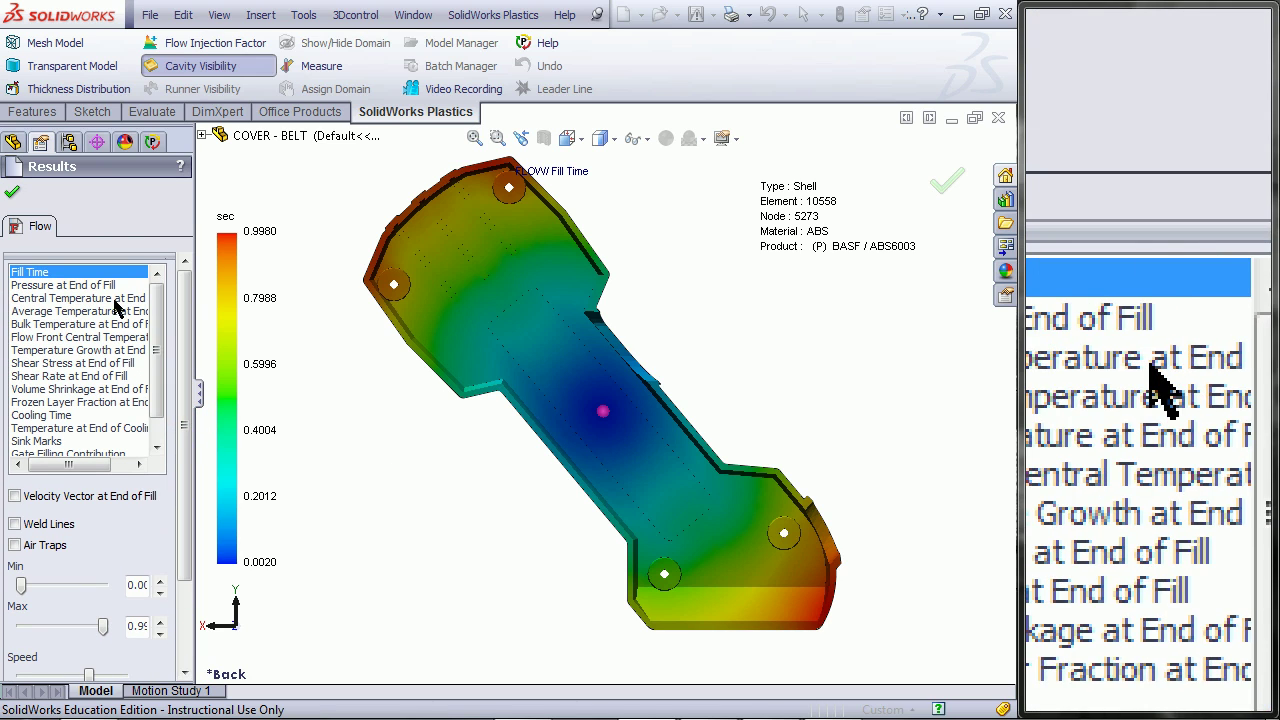
click(112, 286)
click(115, 299)
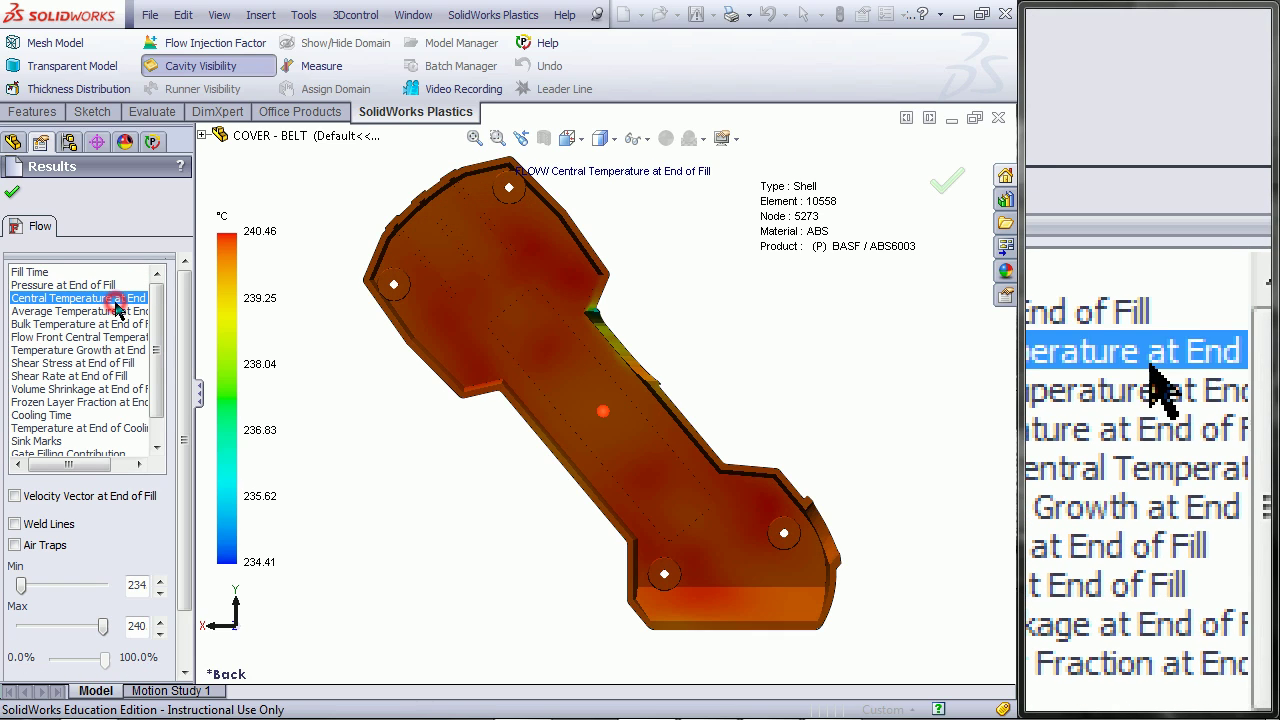
click(116, 324)
click(119, 365)
click(107, 402)
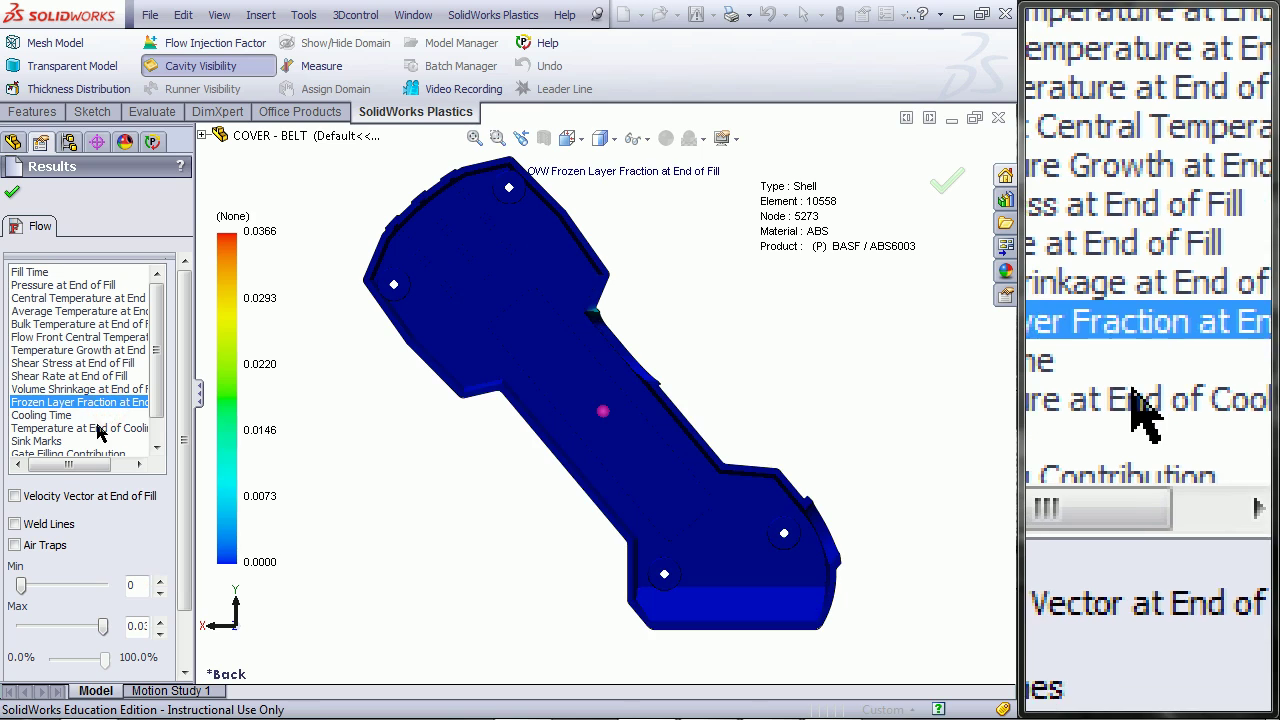
click(98, 415)
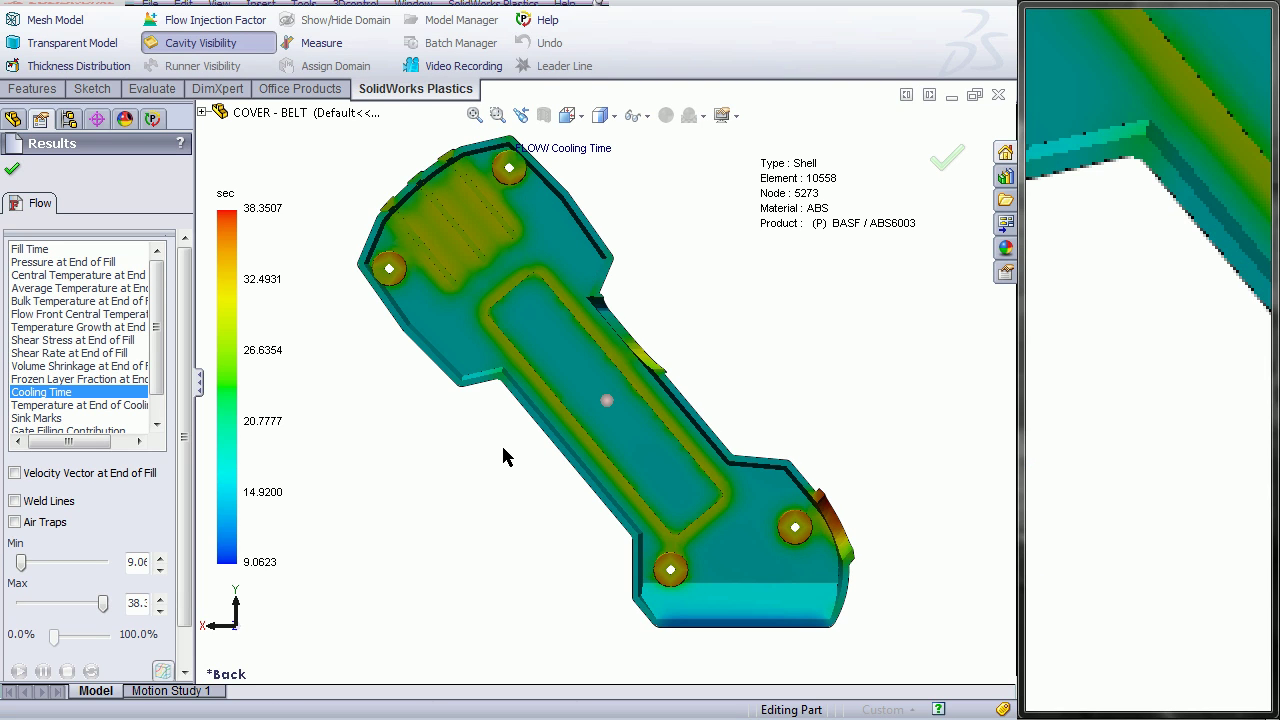
click(12, 172)
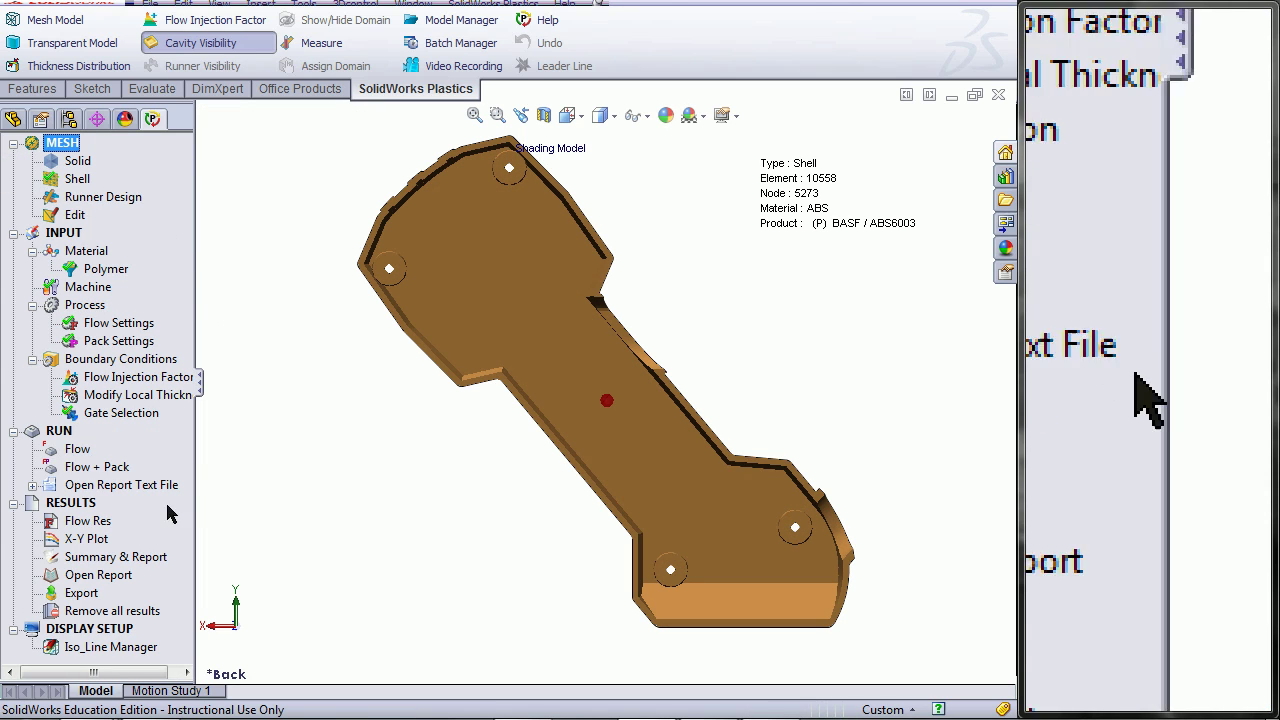
Read the X-Y plot results and switch the plotted curve to Inlet Flow Rate
click(98, 539)
right_click(103, 545)
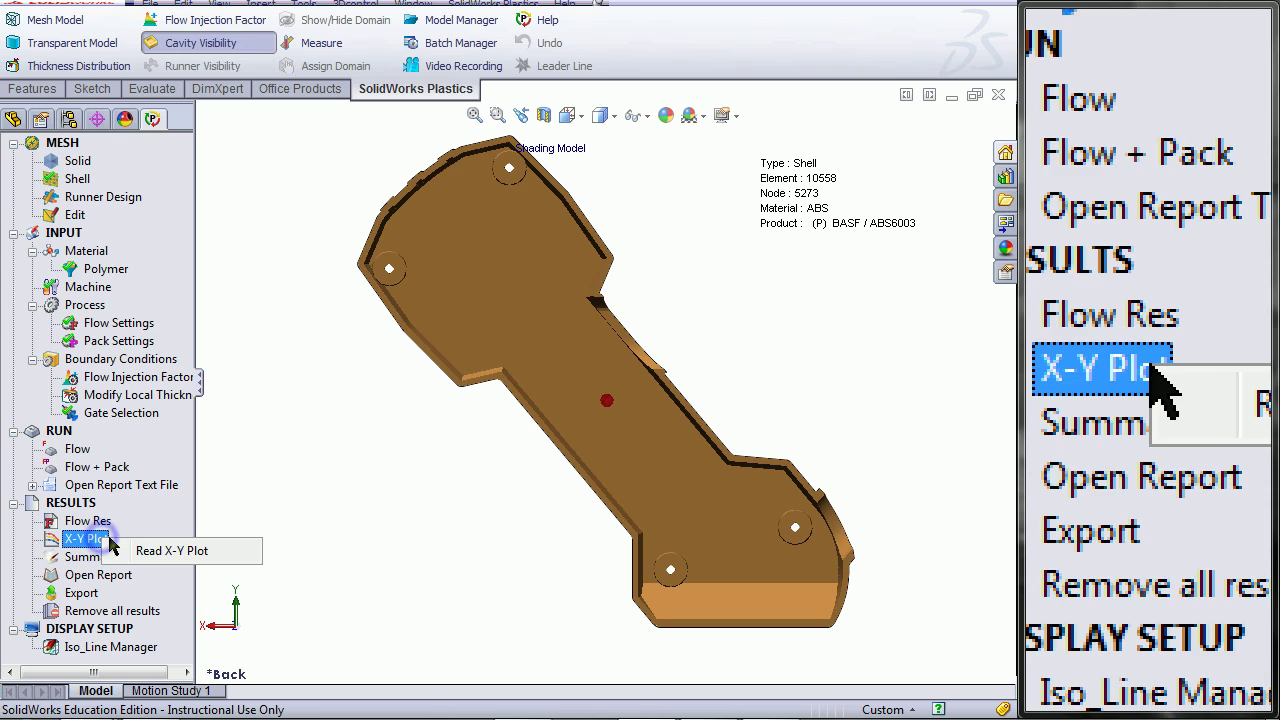
click(174, 553)
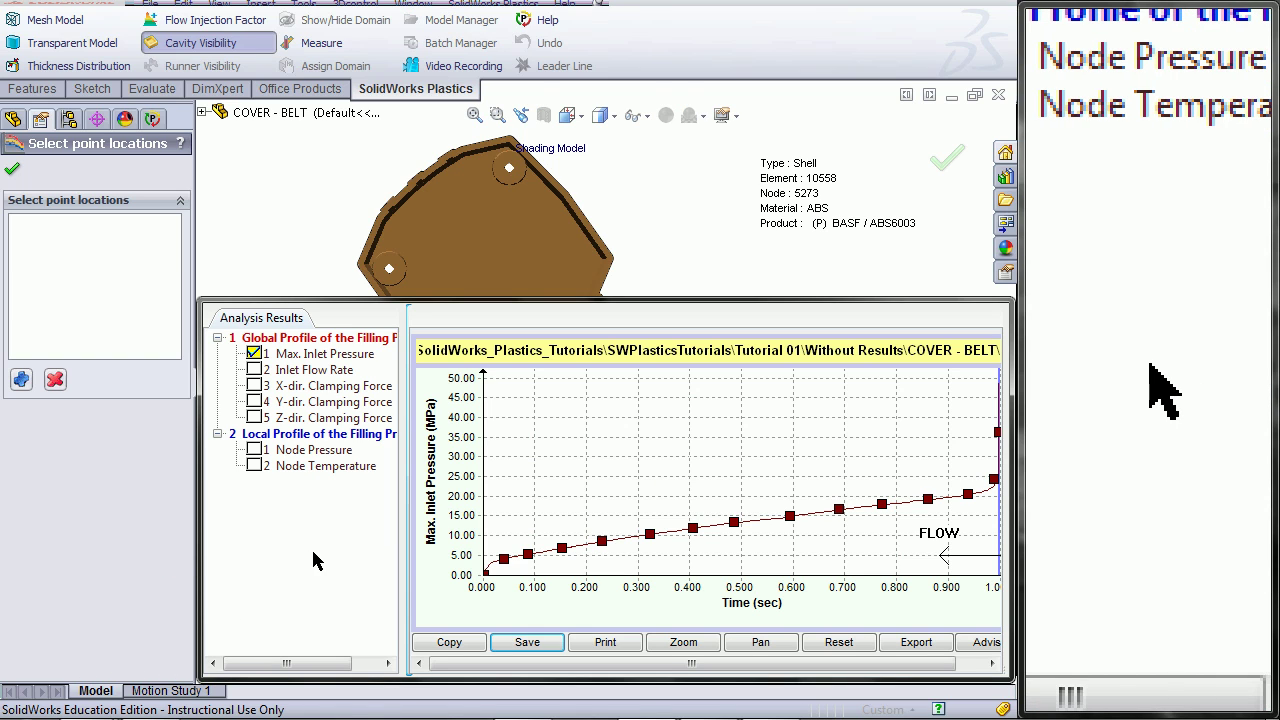
click(254, 370)
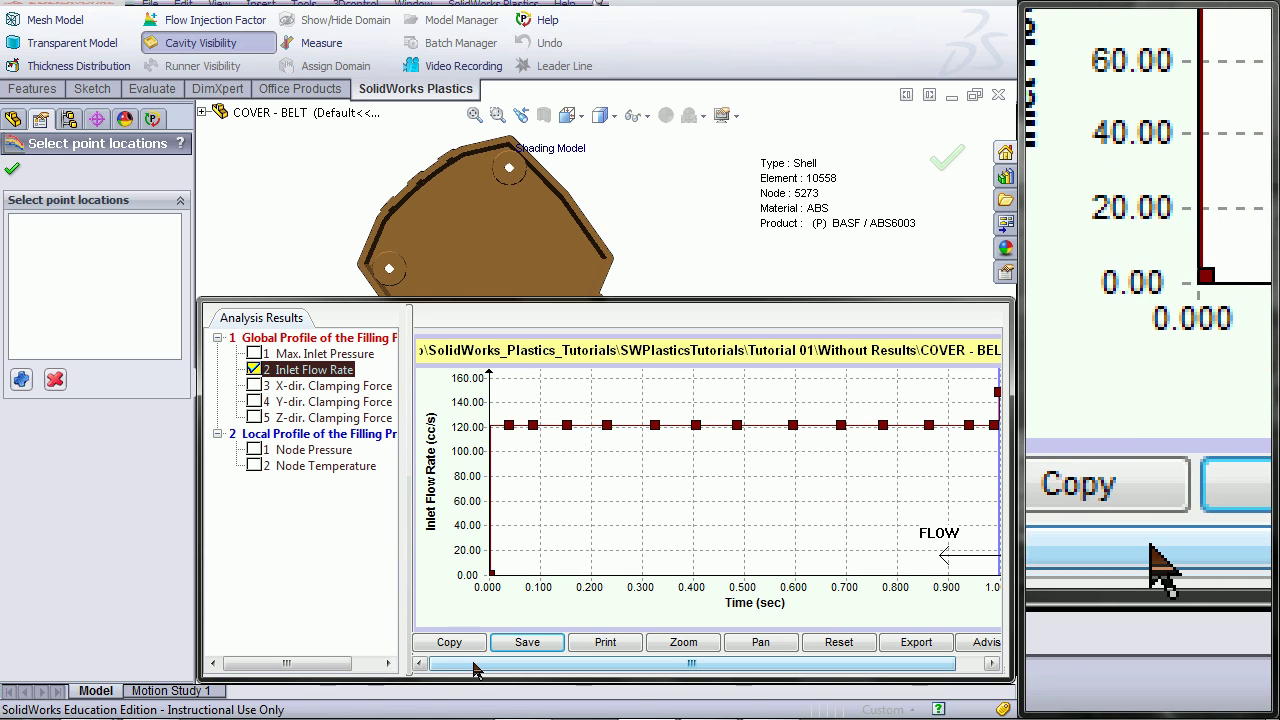
drag(474, 668, 492, 668)
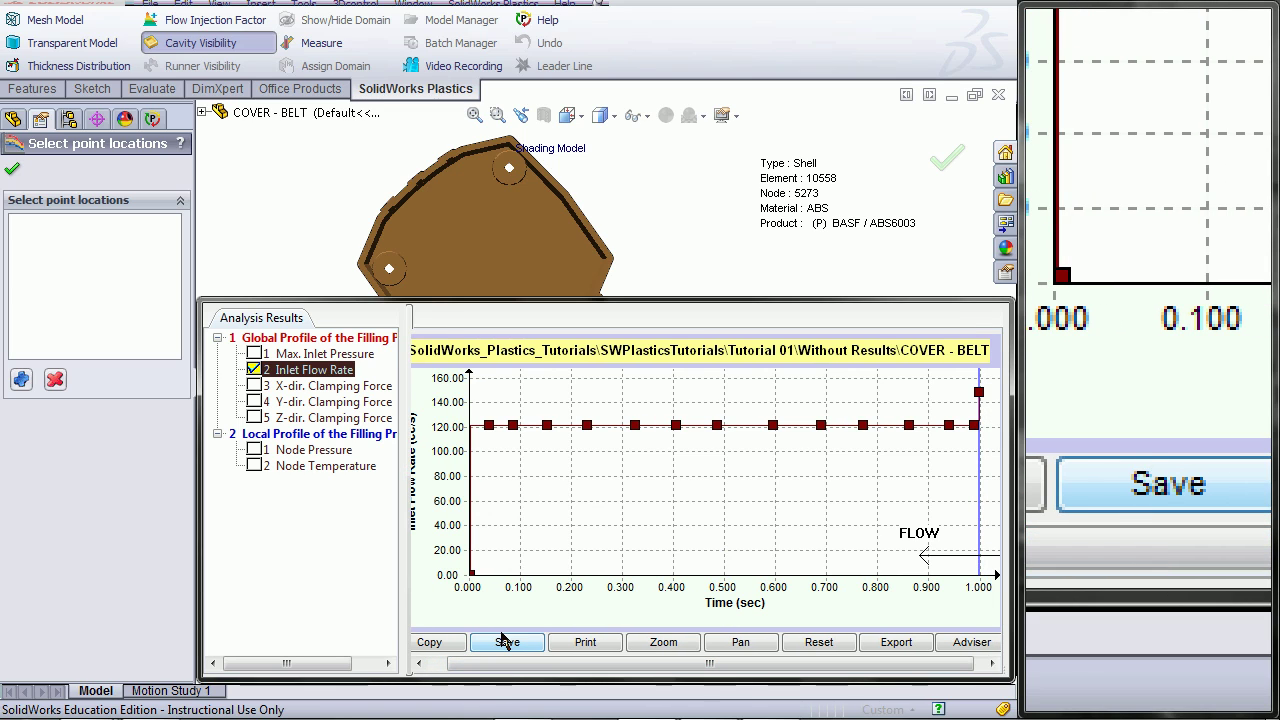
Save the plot as the GIF 'inlet flow rate' and close the X-Y plot
click(506, 641)
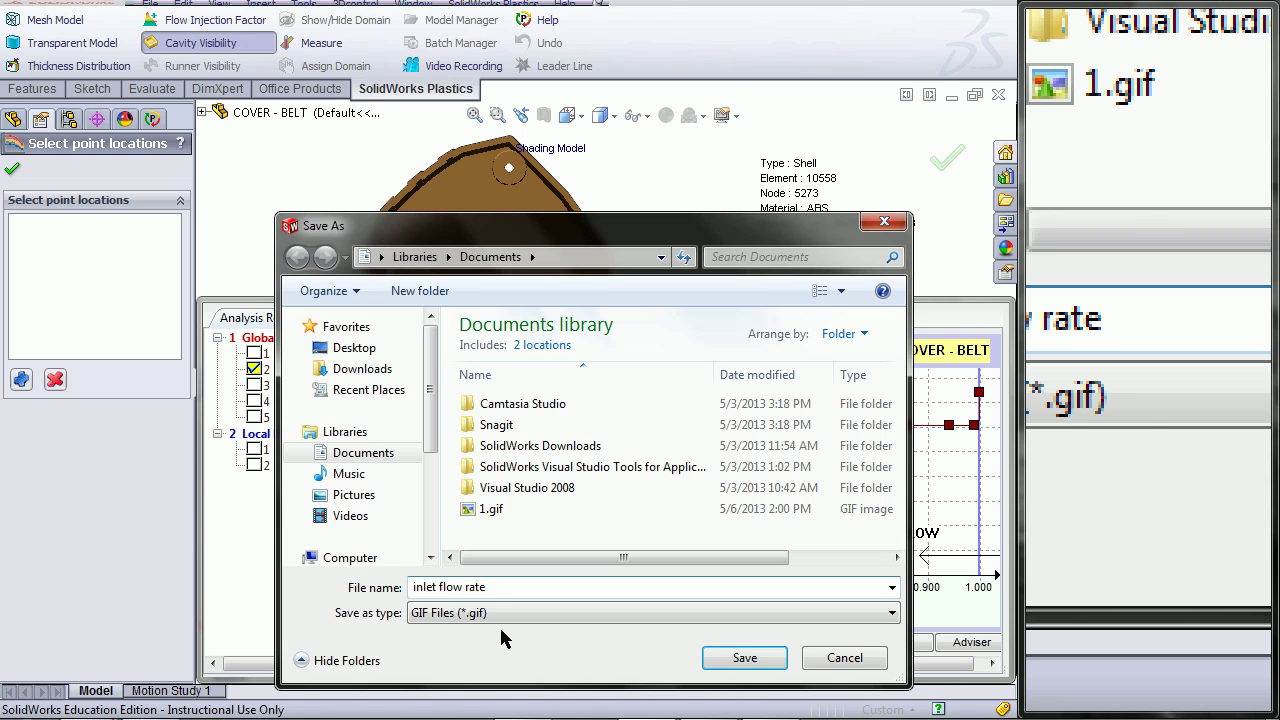
click(728, 659)
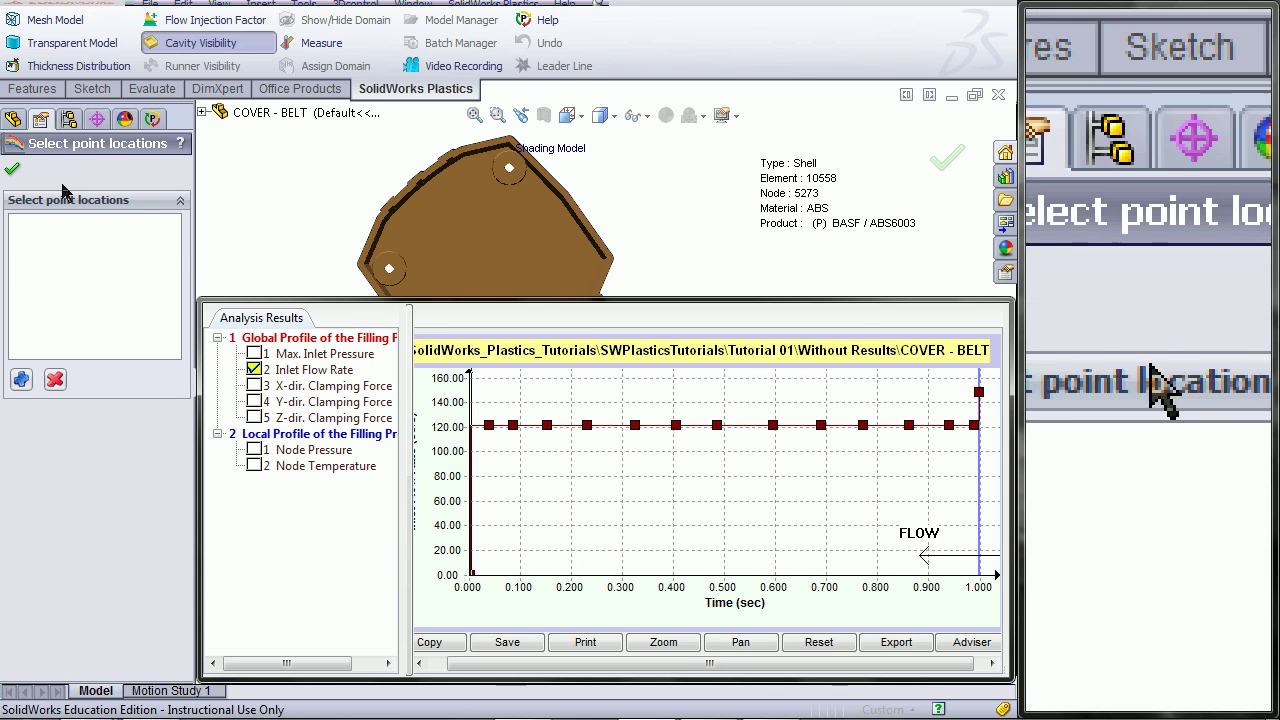
click(13, 169)
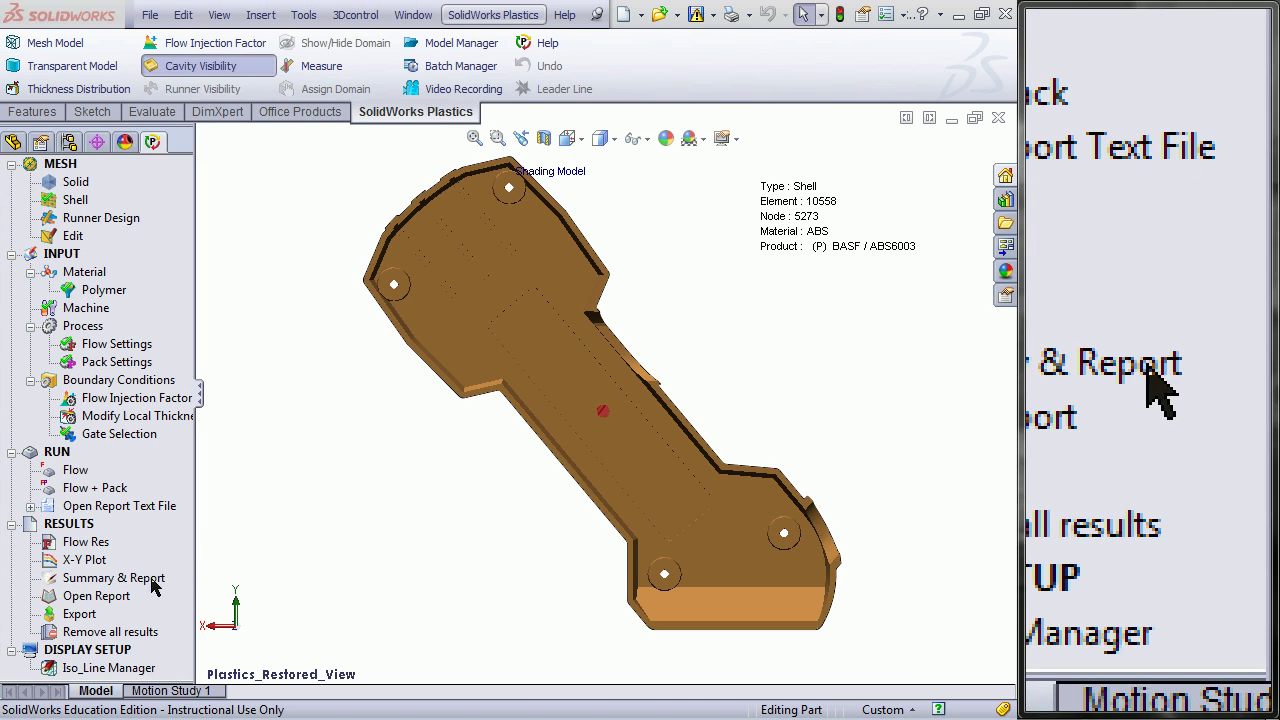
Start generating the summary report and view its Introduction page
click(153, 585)
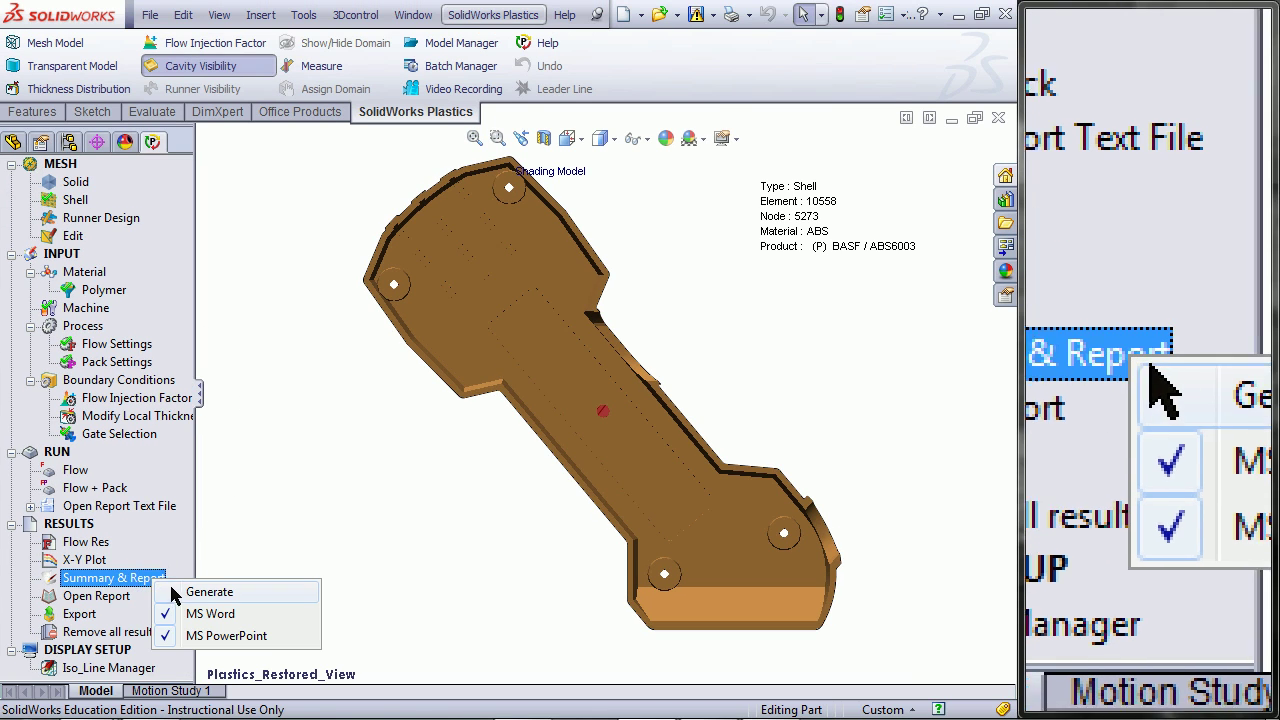
click(183, 592)
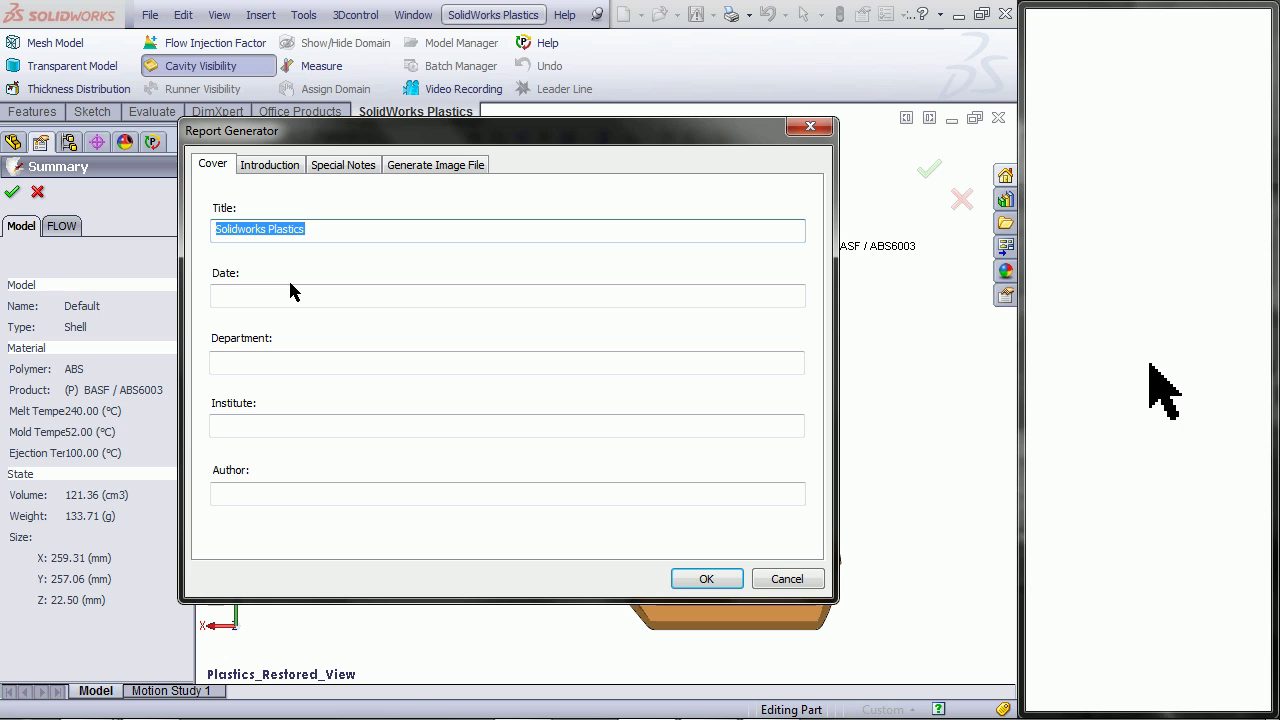
click(276, 166)
Include the Average, Bulk and Flow Front Central Temperature images plus all user-defined images
click(396, 168)
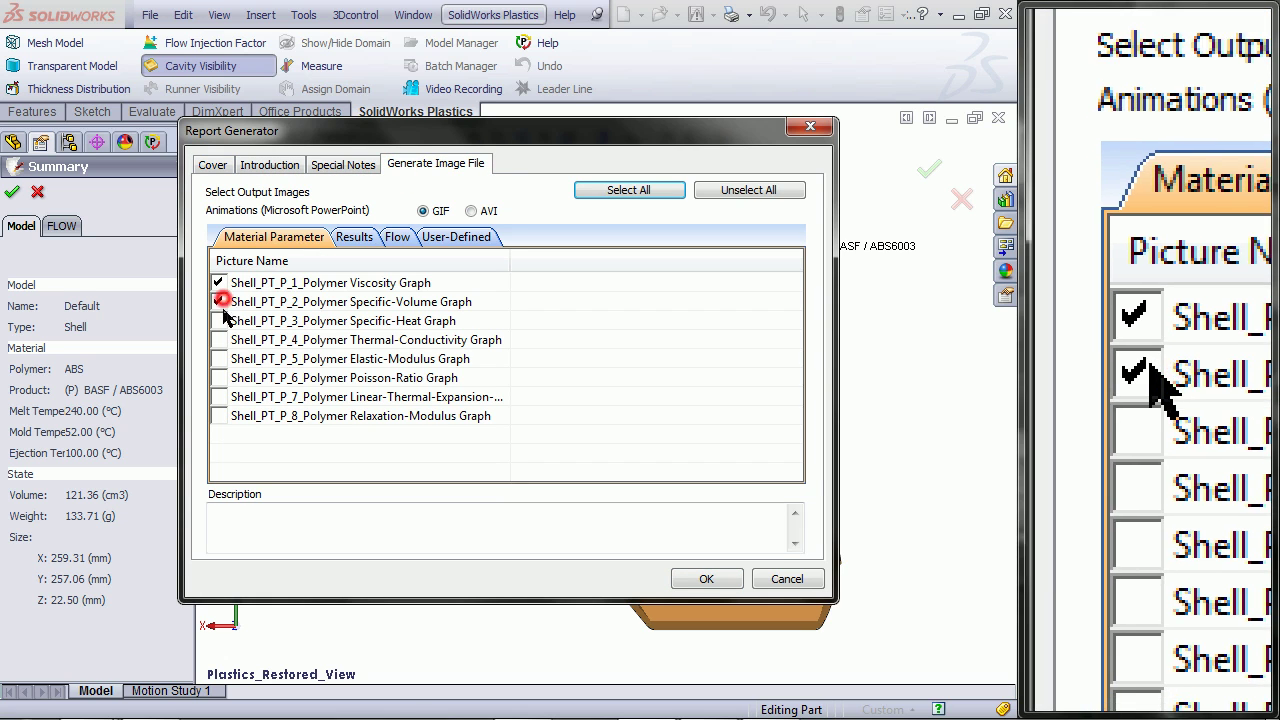
click(356, 237)
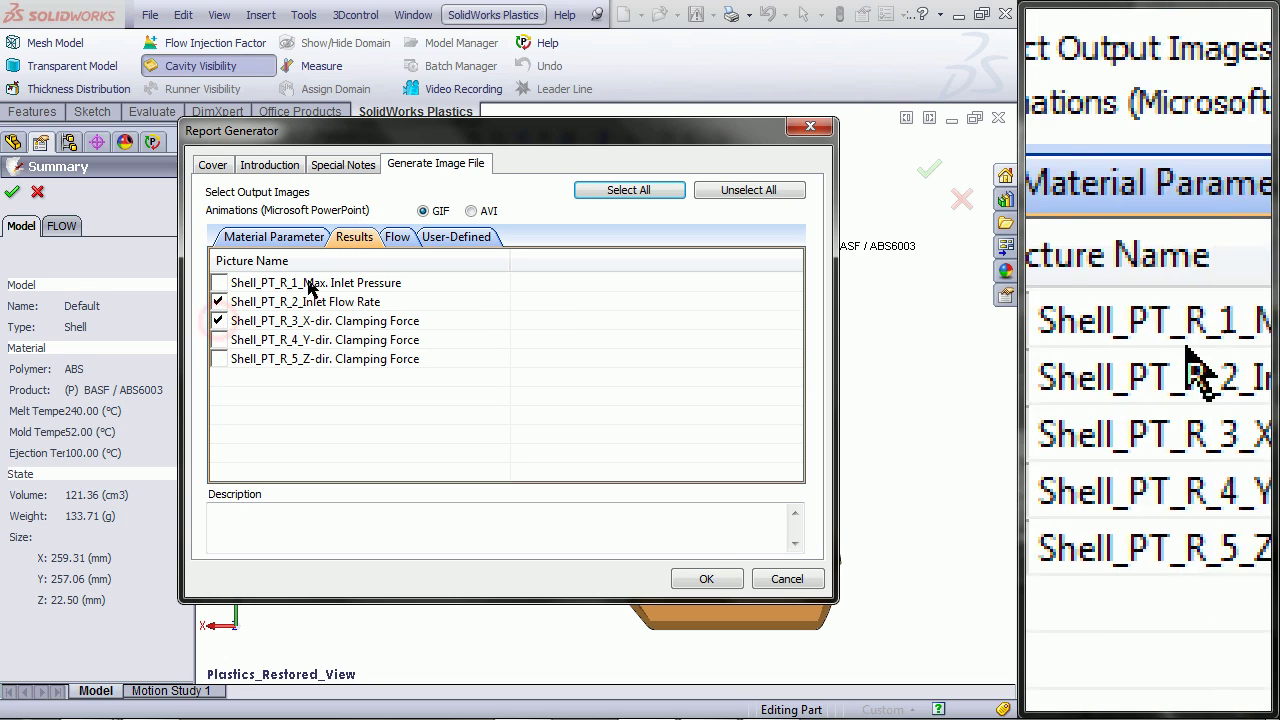
click(394, 237)
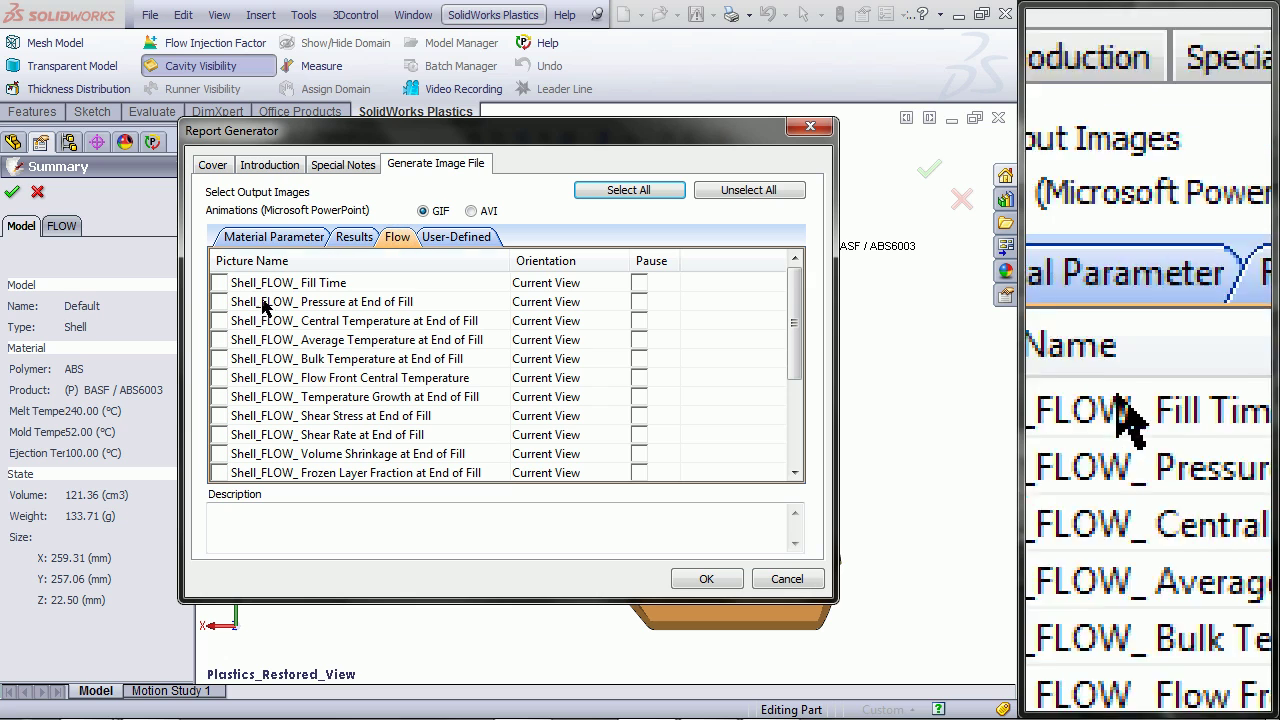
click(218, 339)
click(218, 358)
click(218, 377)
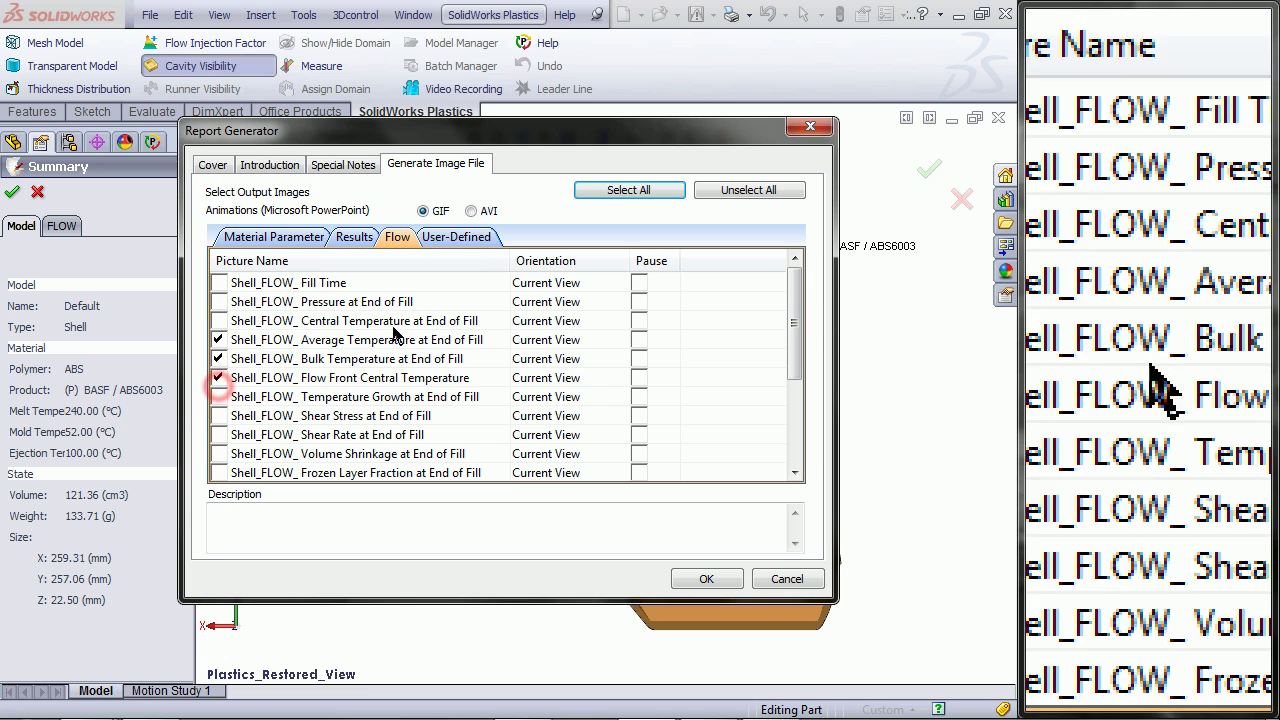
click(457, 243)
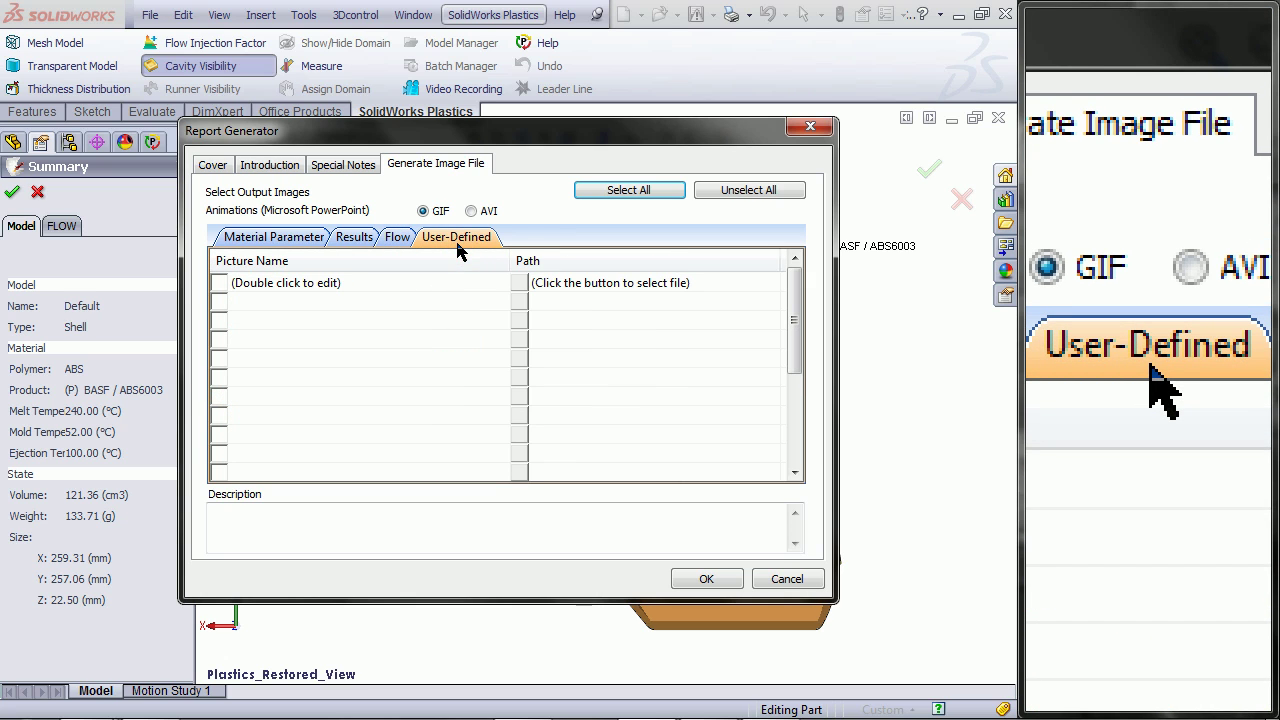
click(591, 196)
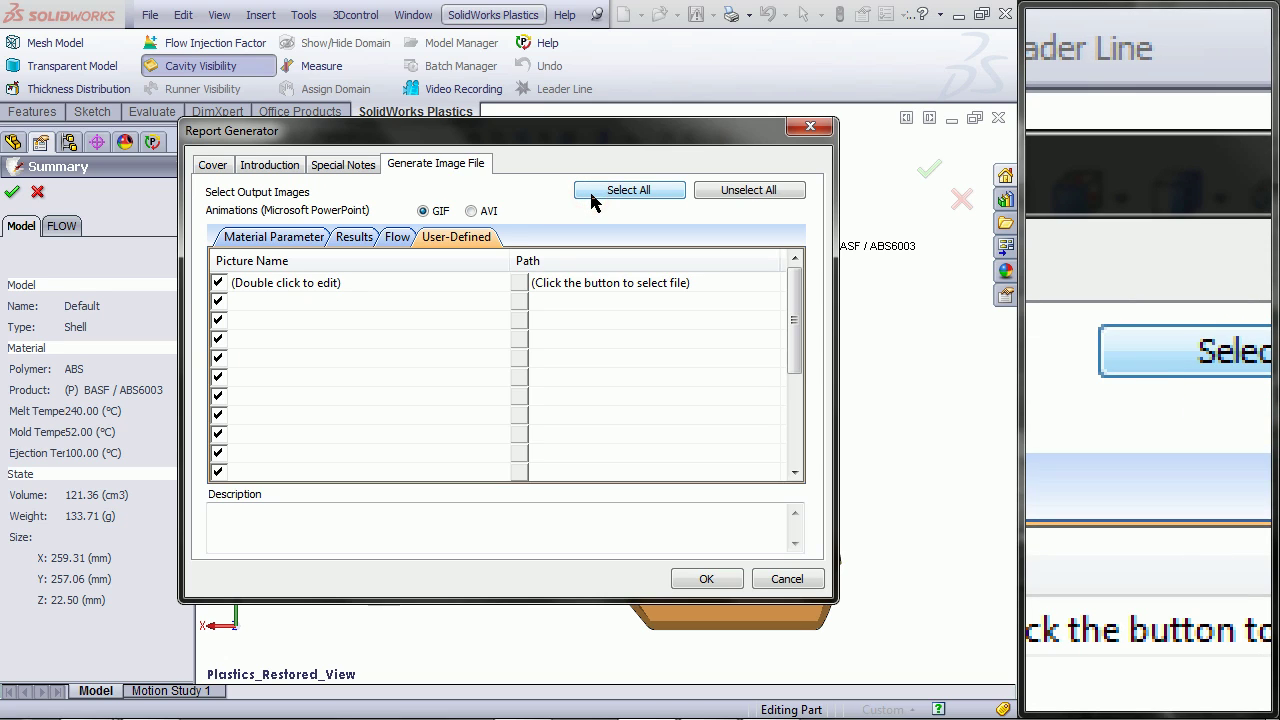
Confirm the report settings so the summary report is built
click(705, 579)
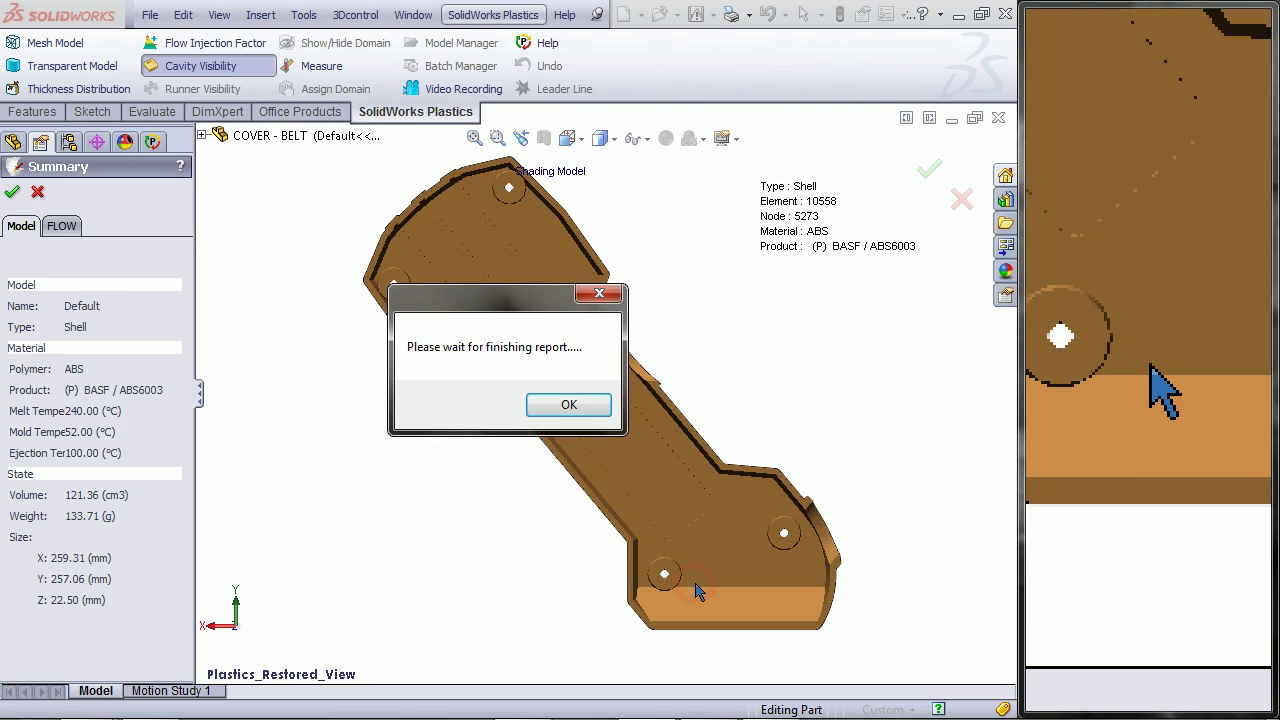